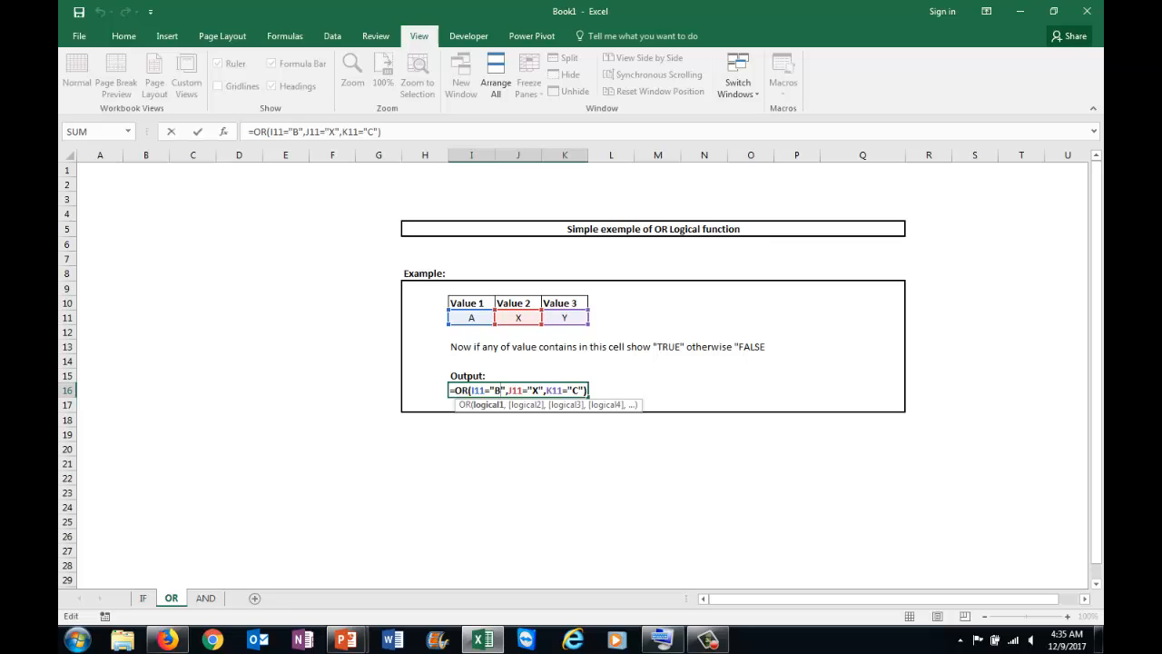
# Review the OR formula in output cell I16, which tests I11 for "B", J11 for "X" and K11 for "C".
pyautogui.press('Return')
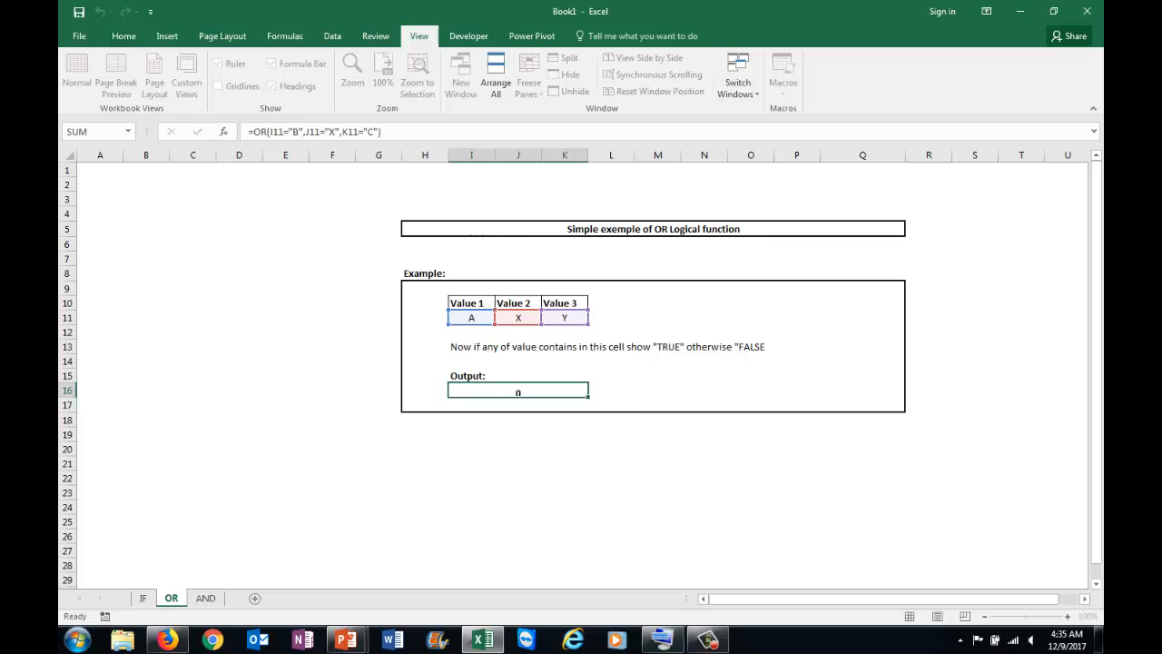
pyautogui.doubleClick(522, 390)
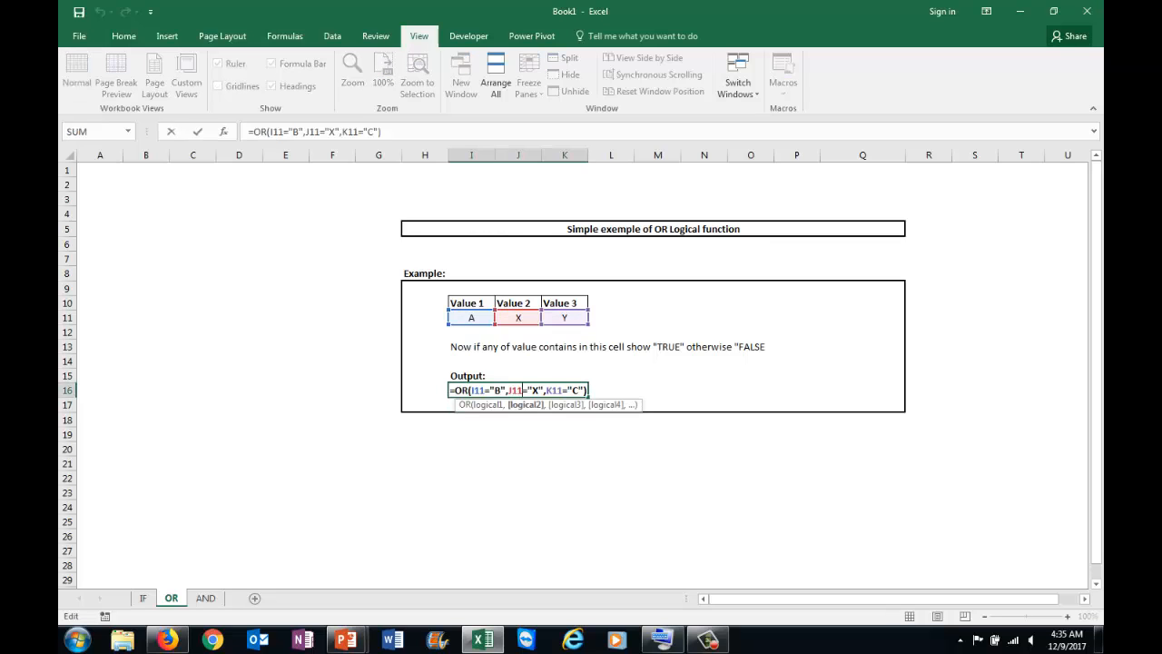
pyautogui.press('Return')
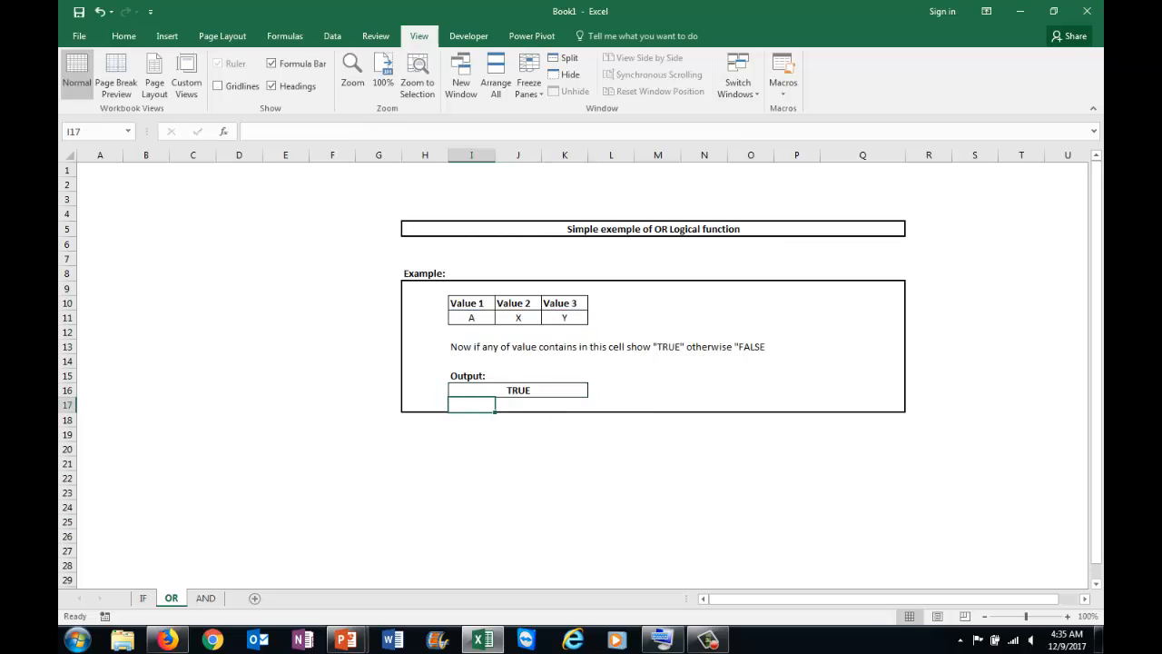
# Change Value 2 in cell J11 to n and check the OR formula's output in I16.
pyautogui.click(519, 318)
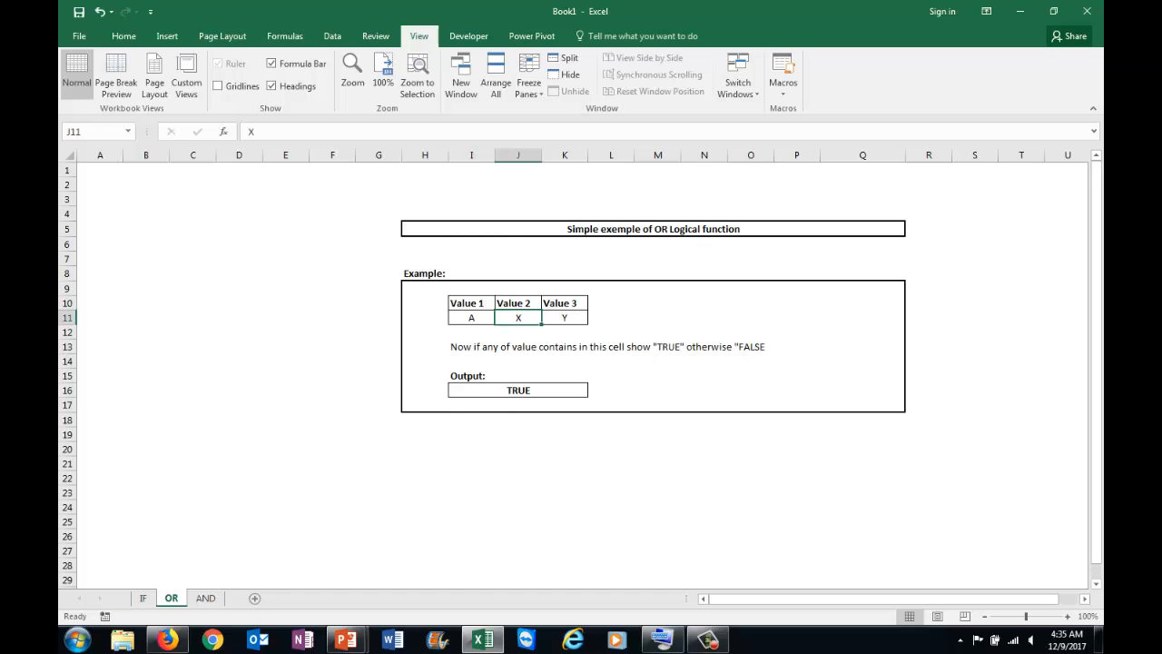
pyautogui.write('n')
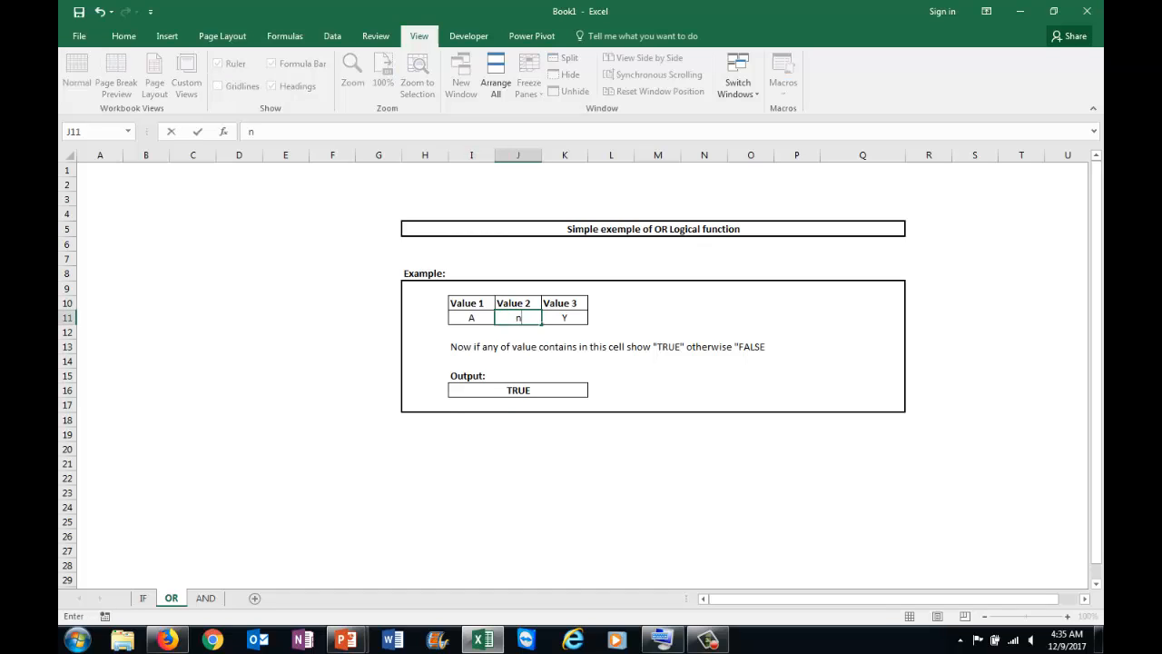
pyautogui.press('Return')
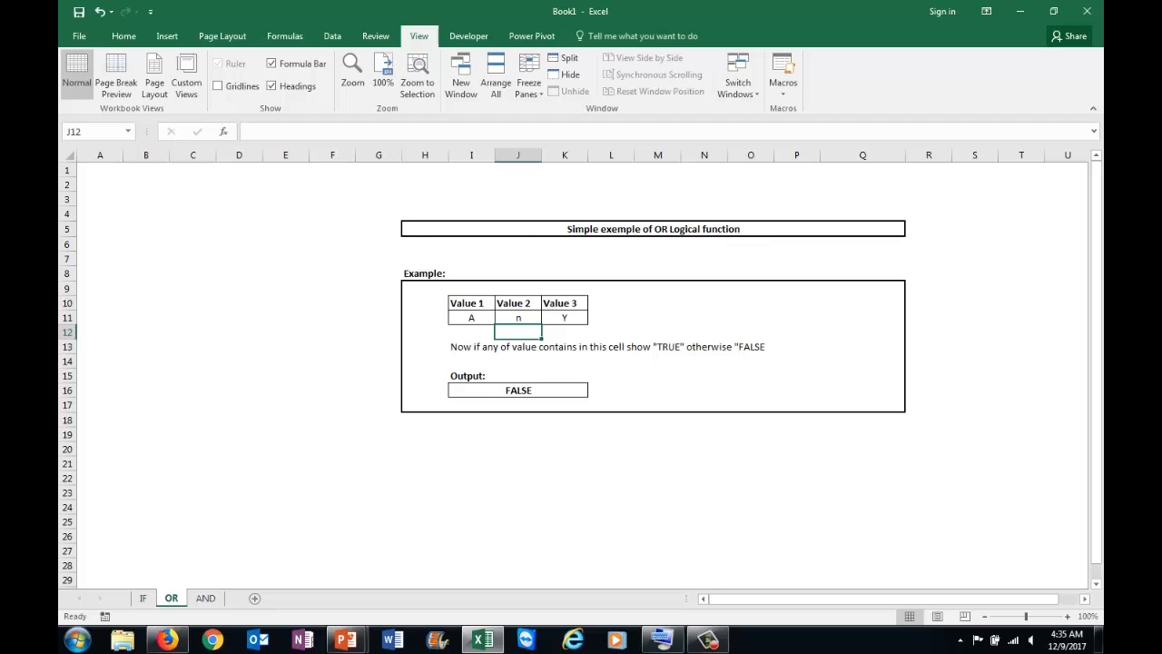
pyautogui.click(518, 391)
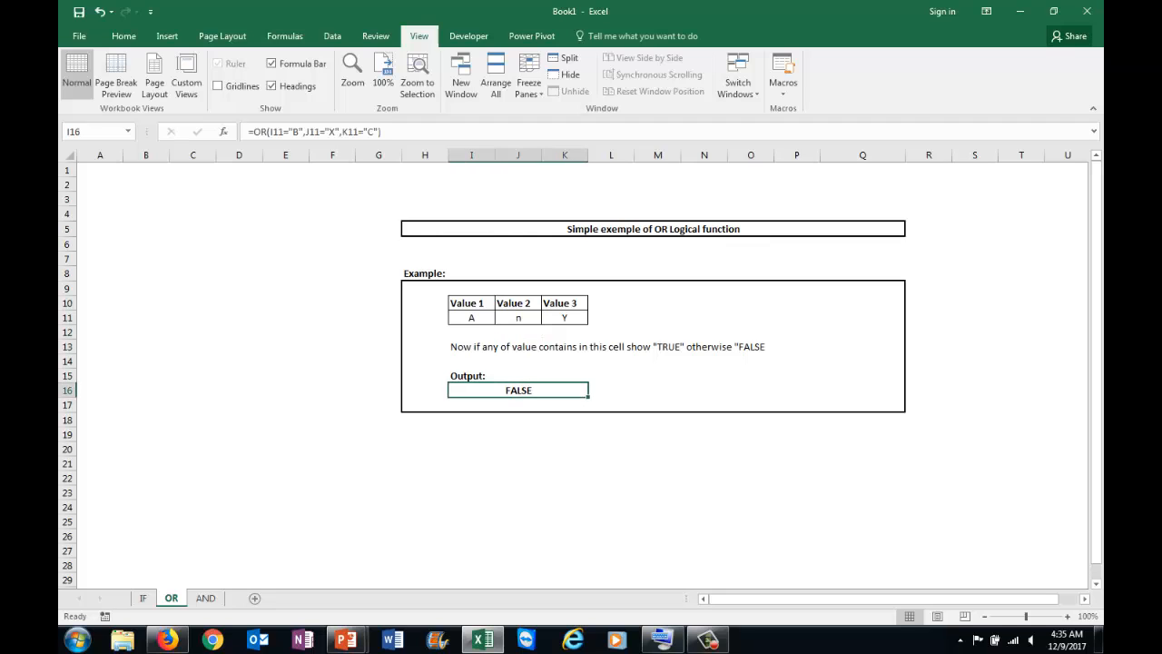
pyautogui.click(471, 332)
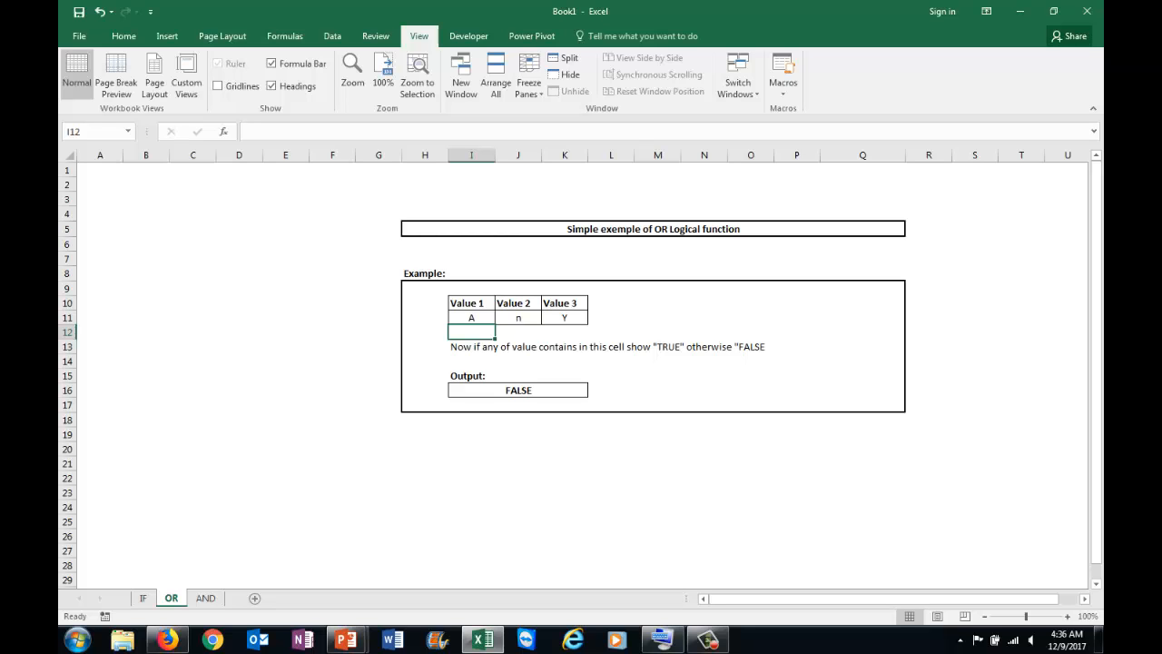
# Switch to the running PowerPoint slide show and advance two slides from the OR syntax slide.
pyautogui.click(345, 640)
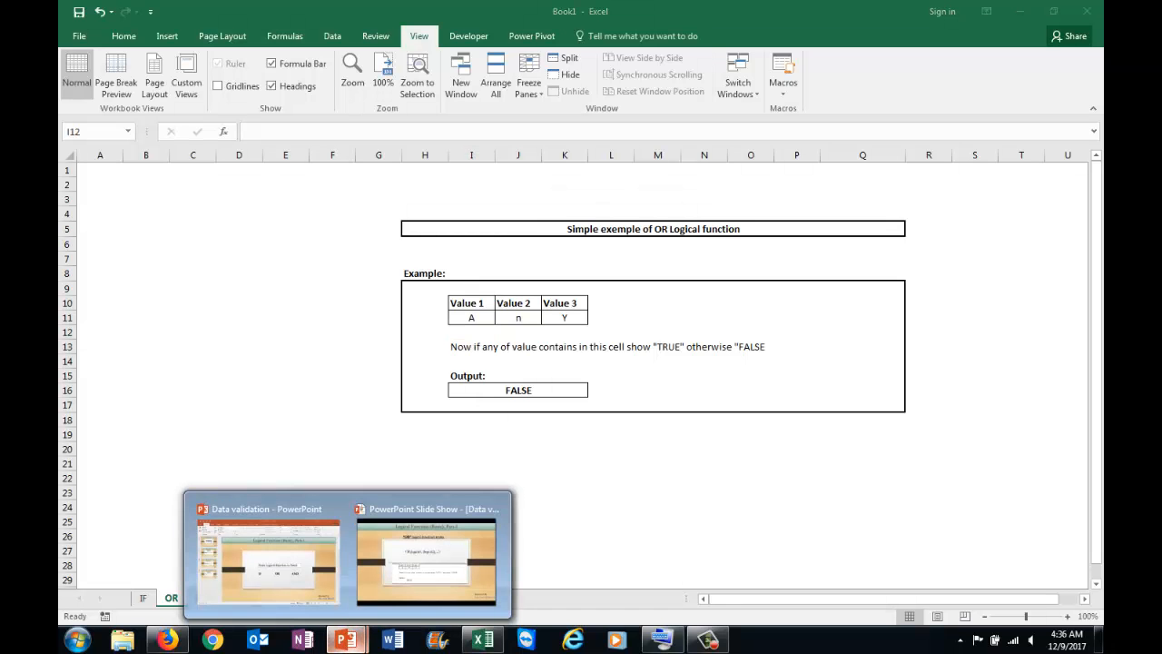
pyautogui.click(427, 558)
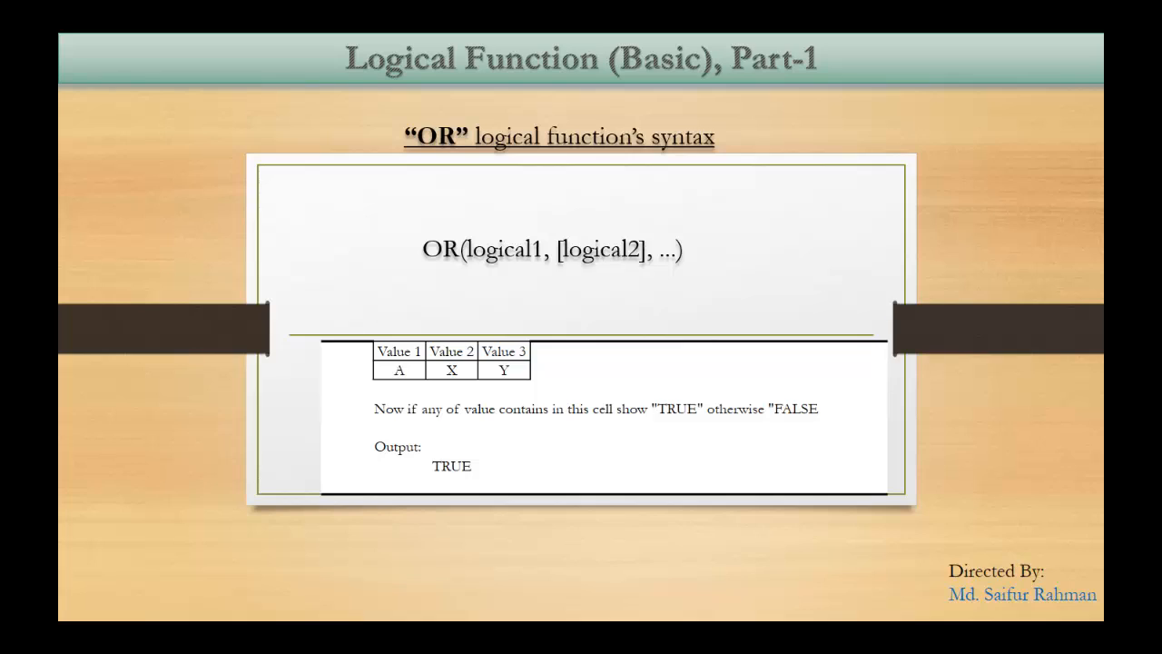
pyautogui.press('Right')
pyautogui.press('Right')
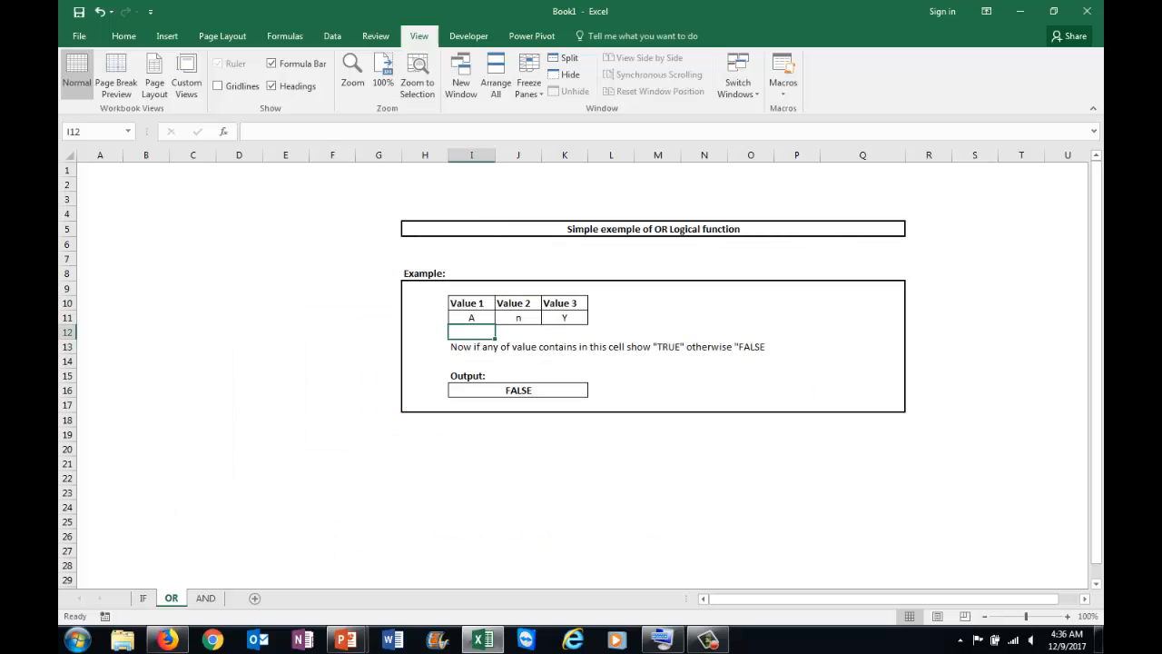
# Open the AND sheet and examine the formula in output cell H18 alongside Value 1 in H13.
pyautogui.click(206, 598)
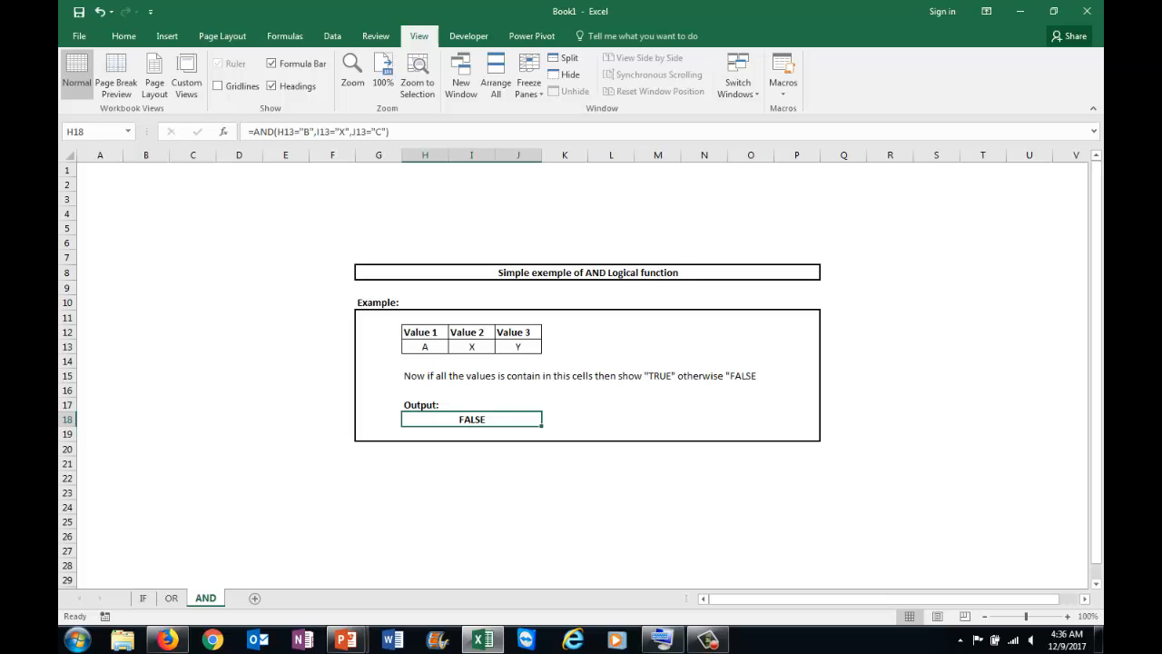
pyautogui.doubleClick(451, 419)
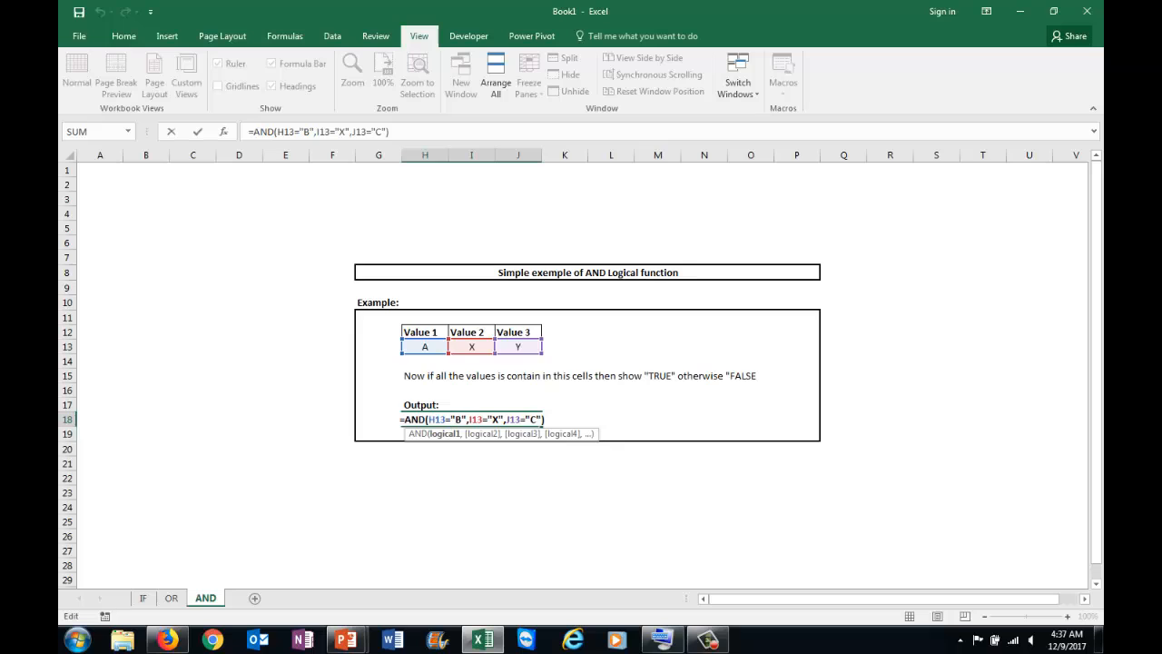
pyautogui.press('Return')
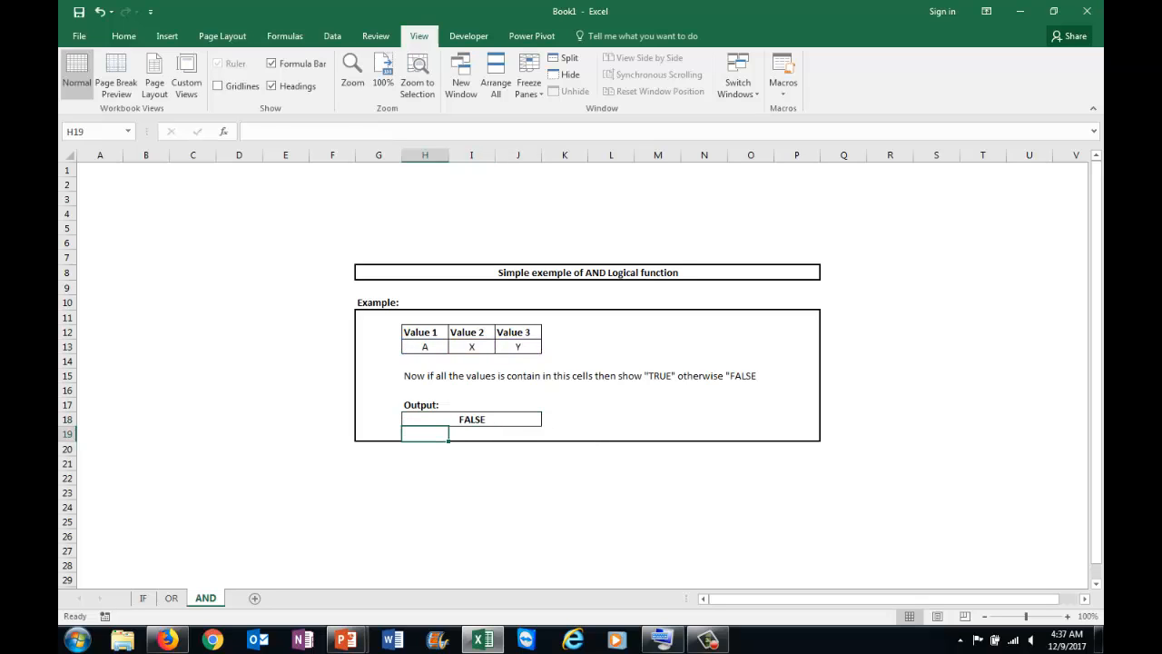
pyautogui.click(471, 419)
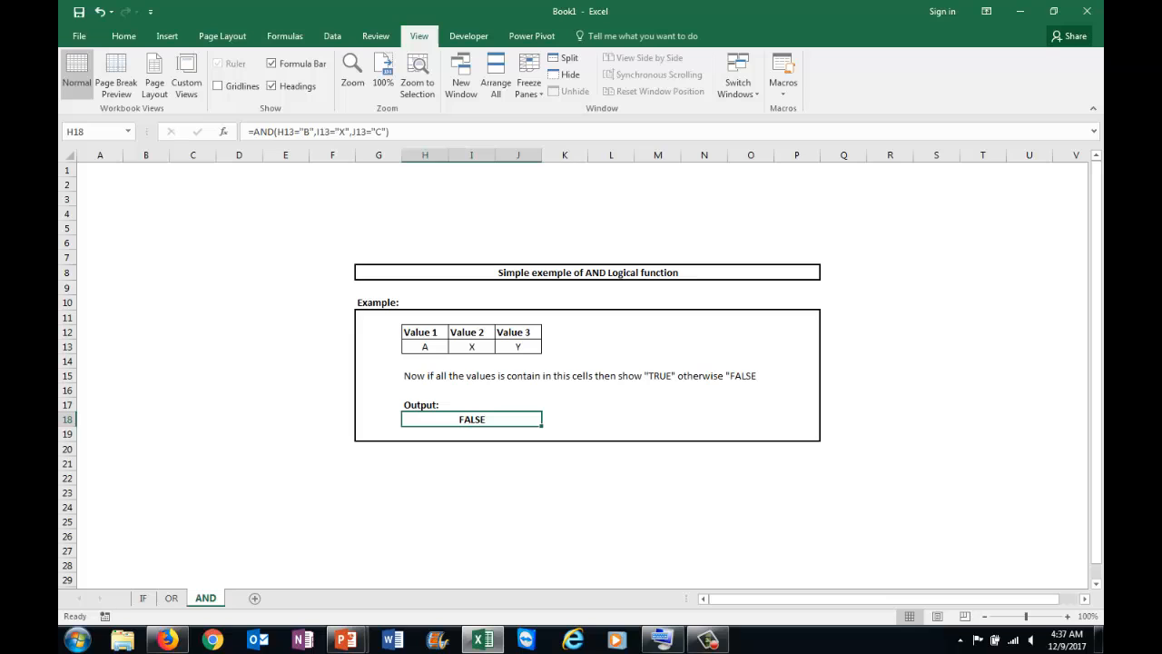
pyautogui.click(425, 346)
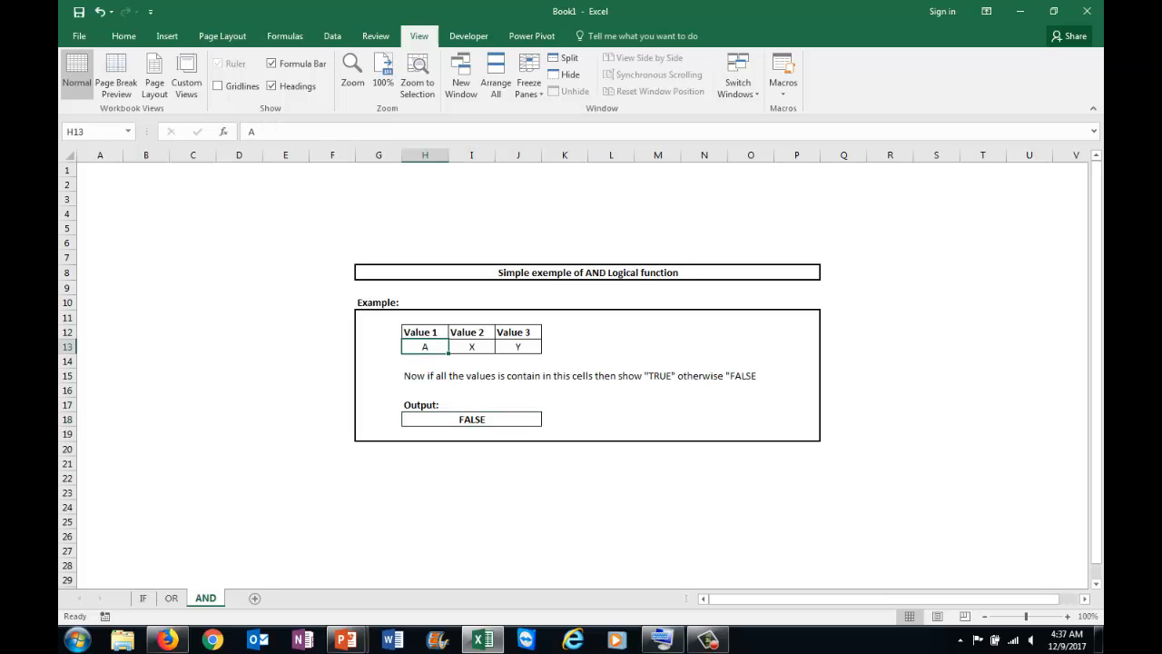
pyautogui.click(471, 419)
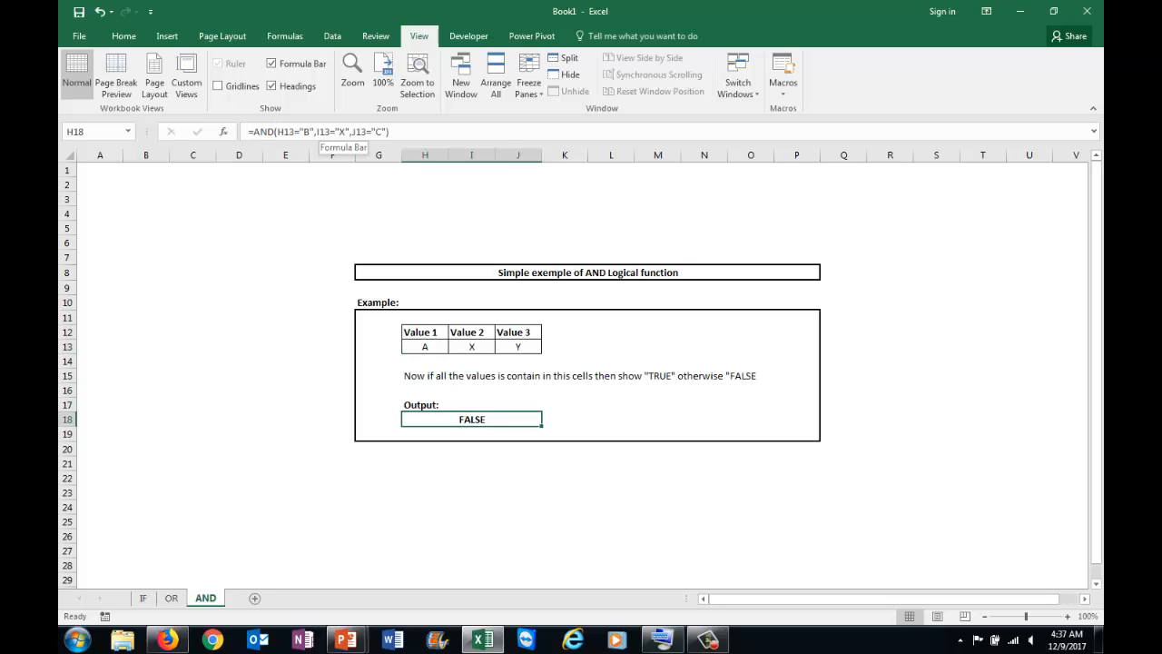
# Set Value 1 in cell H13 to B and Value 3 in cell J13 to C.
pyautogui.click(425, 346)
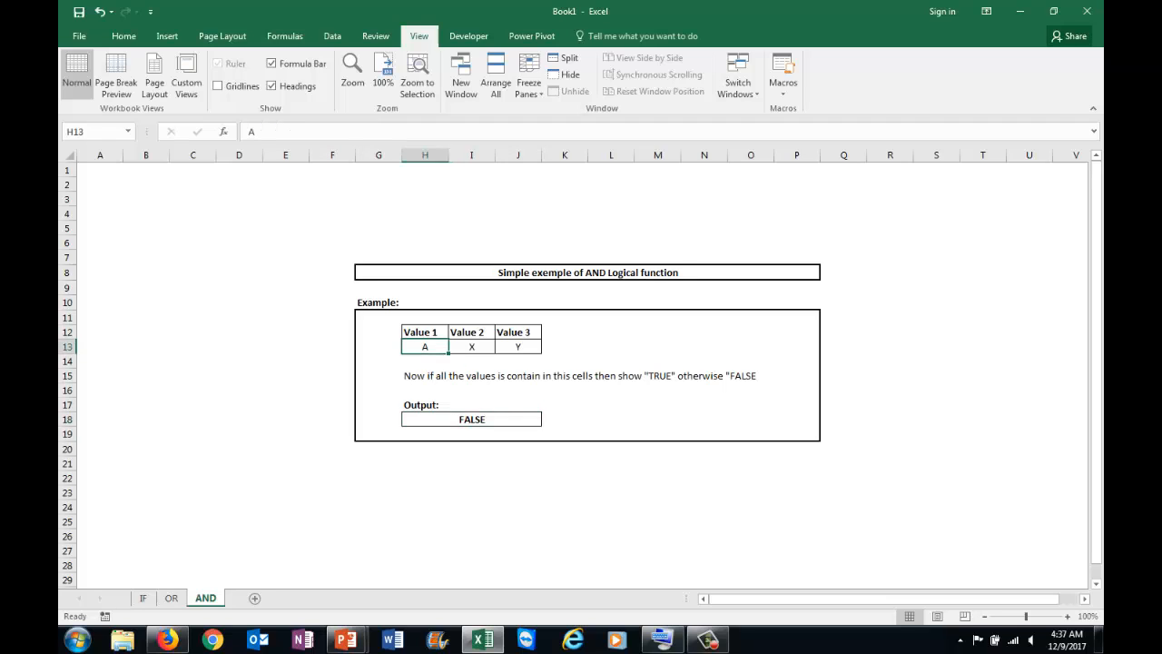
pyautogui.write('b')
pyautogui.press('BackSpace')
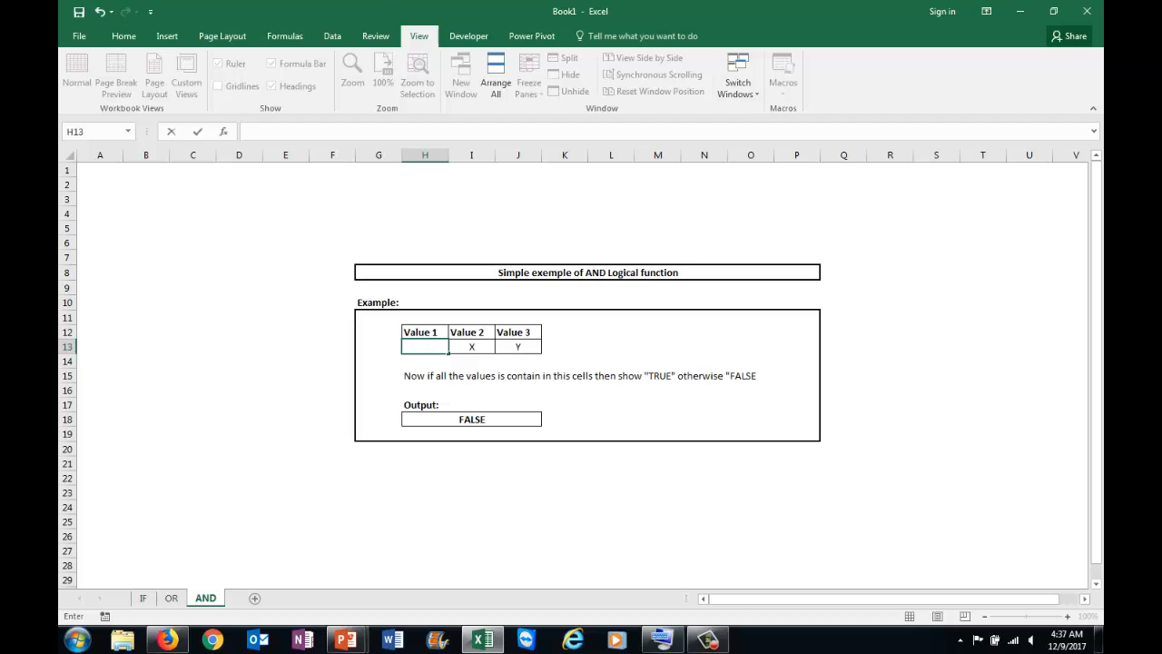
pyautogui.write('B')
pyautogui.press('Tab')
pyautogui.press('Tab')
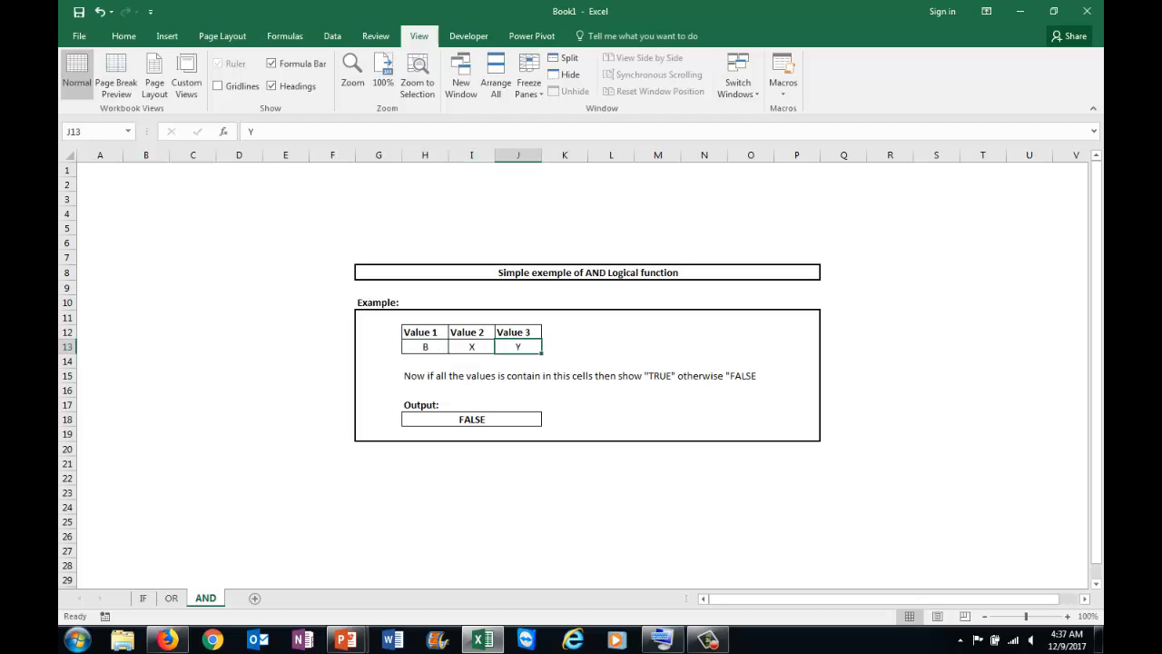
pyautogui.write('C')
pyautogui.press('Return')
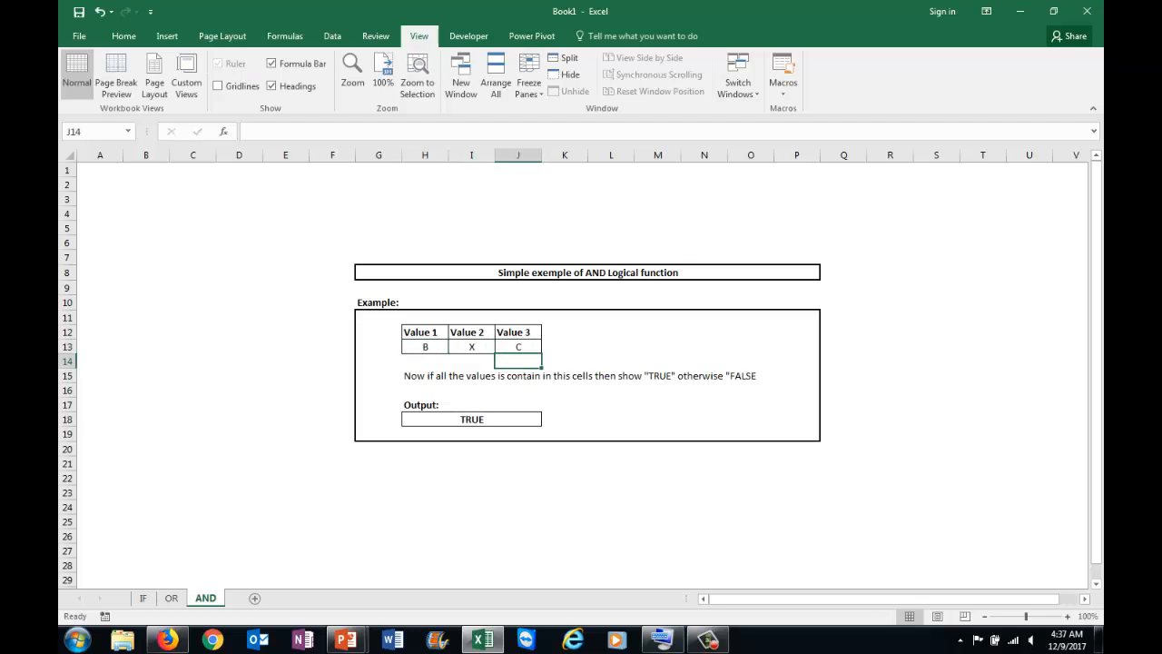
# Compare the values in H13, I13 and J13 with the conditions of the AND formula in output cell H18.
pyautogui.click(471, 419)
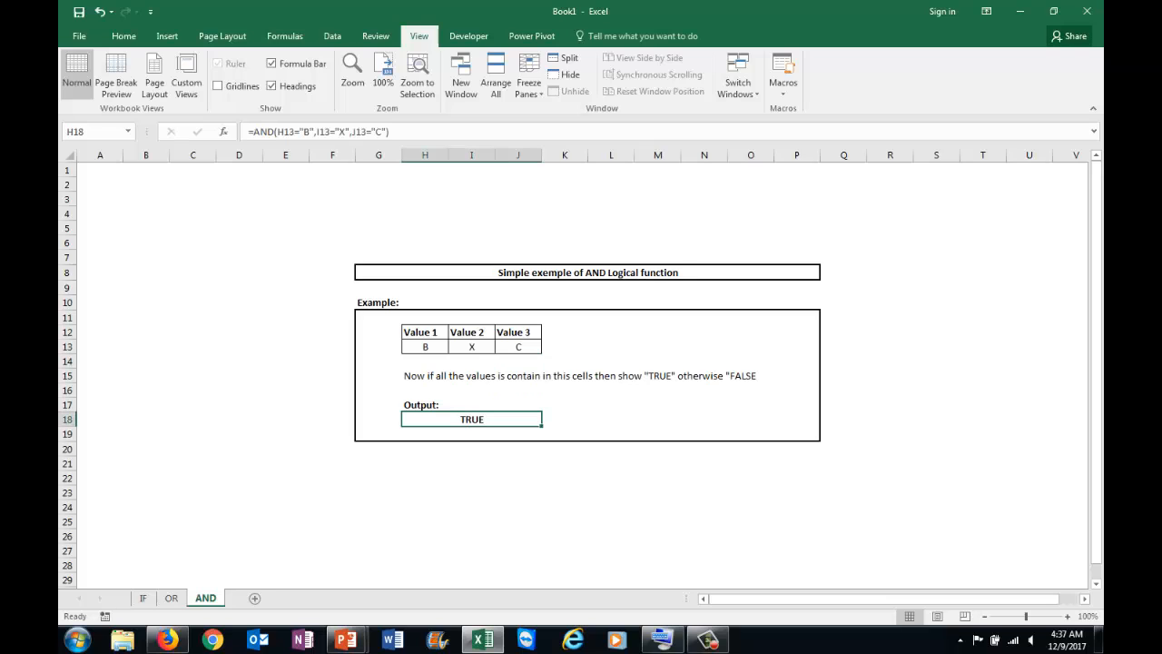
pyautogui.click(425, 347)
pyautogui.click(472, 346)
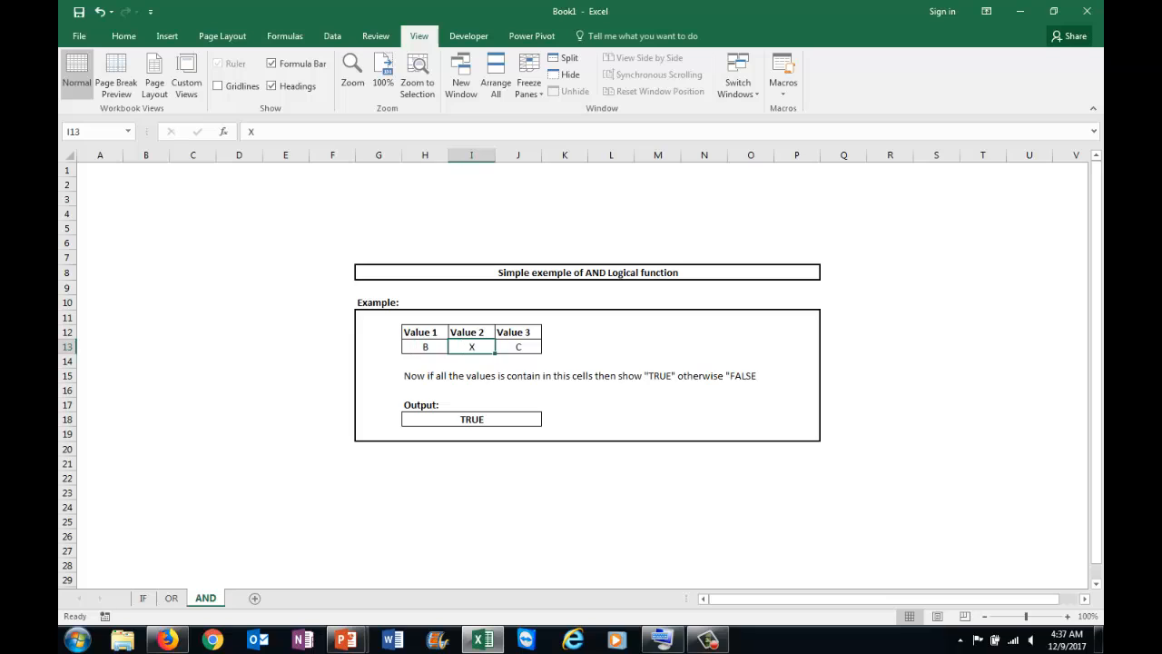
pyautogui.click(518, 347)
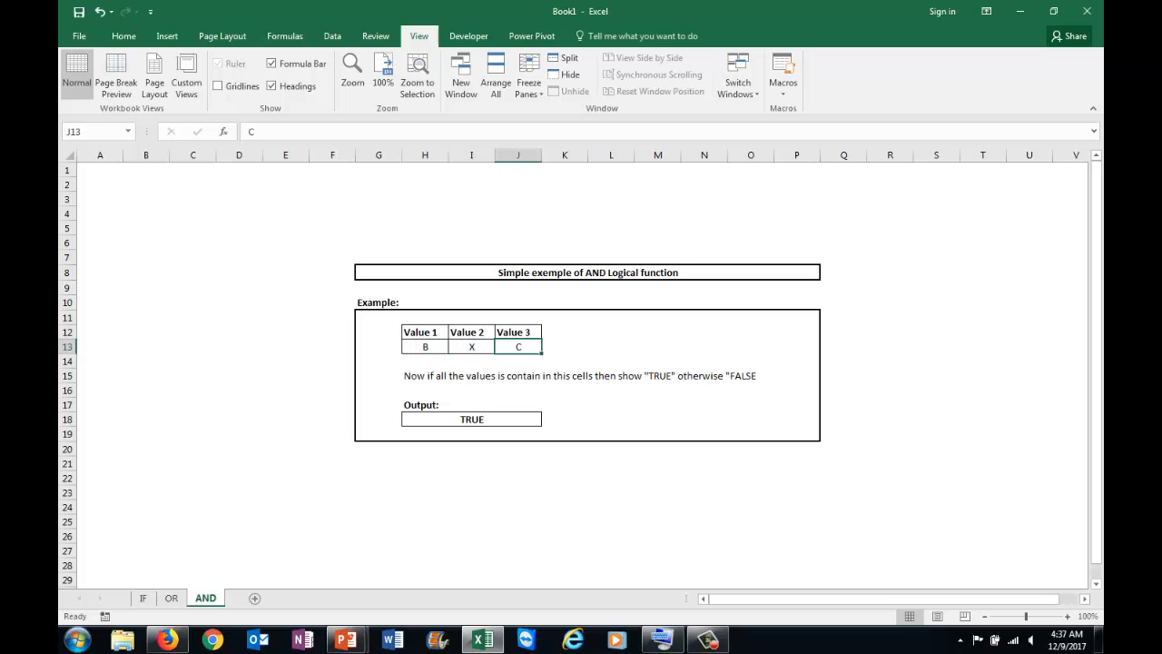
pyautogui.click(424, 347)
pyautogui.click(471, 346)
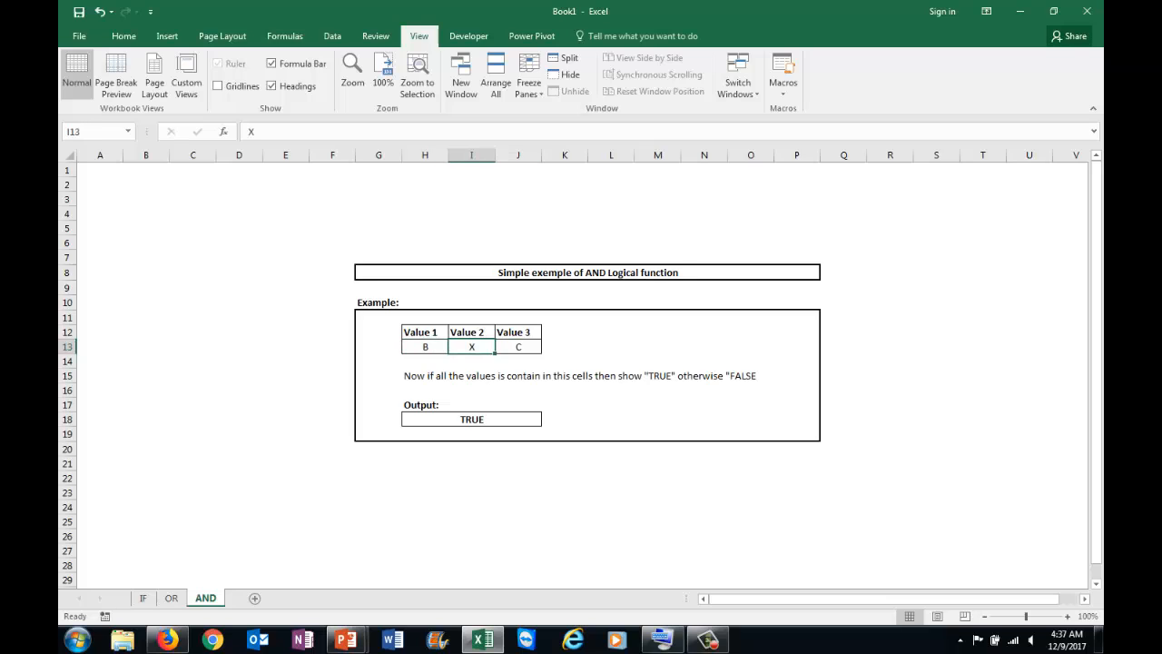
pyautogui.click(518, 347)
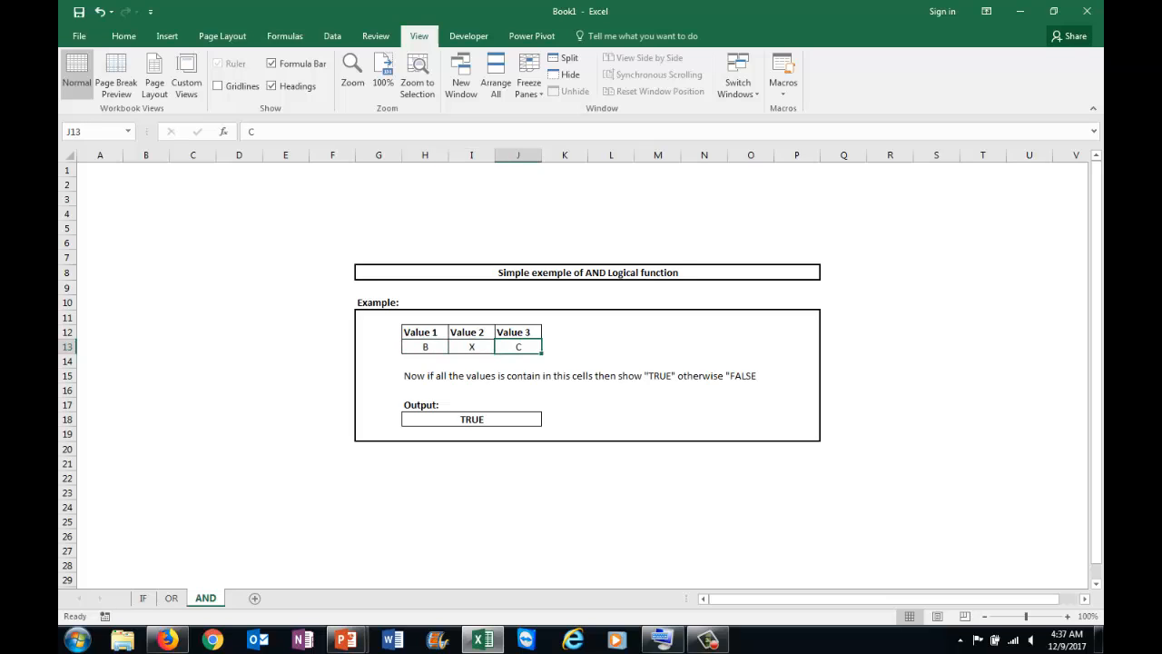
pyautogui.moveTo(424, 347); pyautogui.dragTo(518, 346)
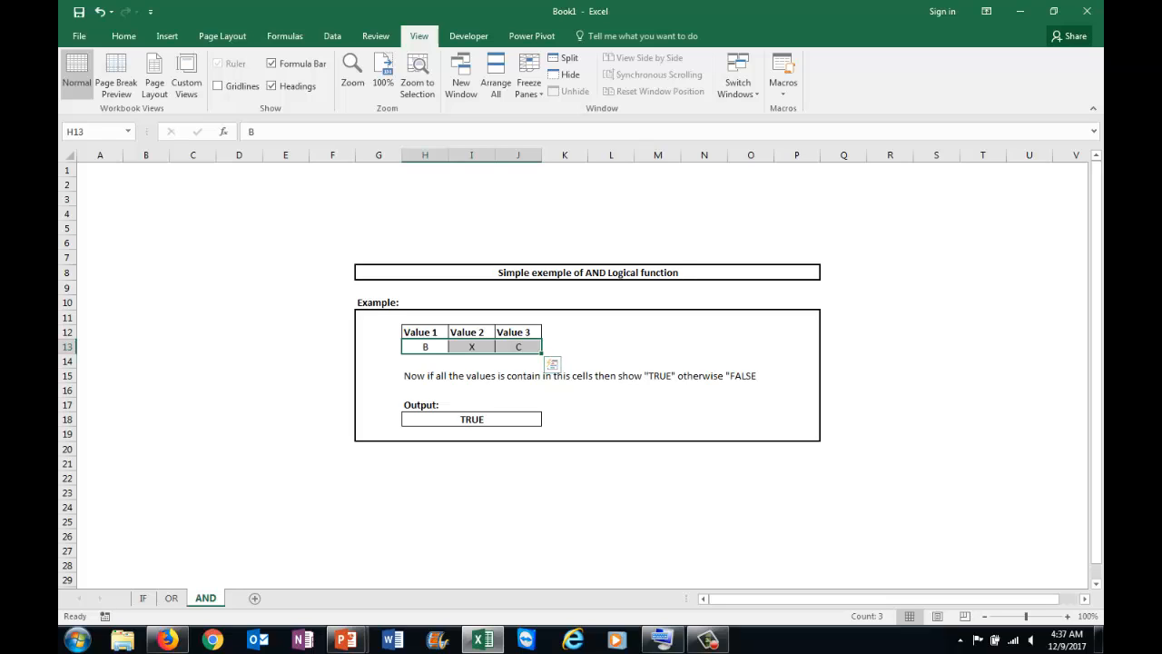
pyautogui.click(471, 419)
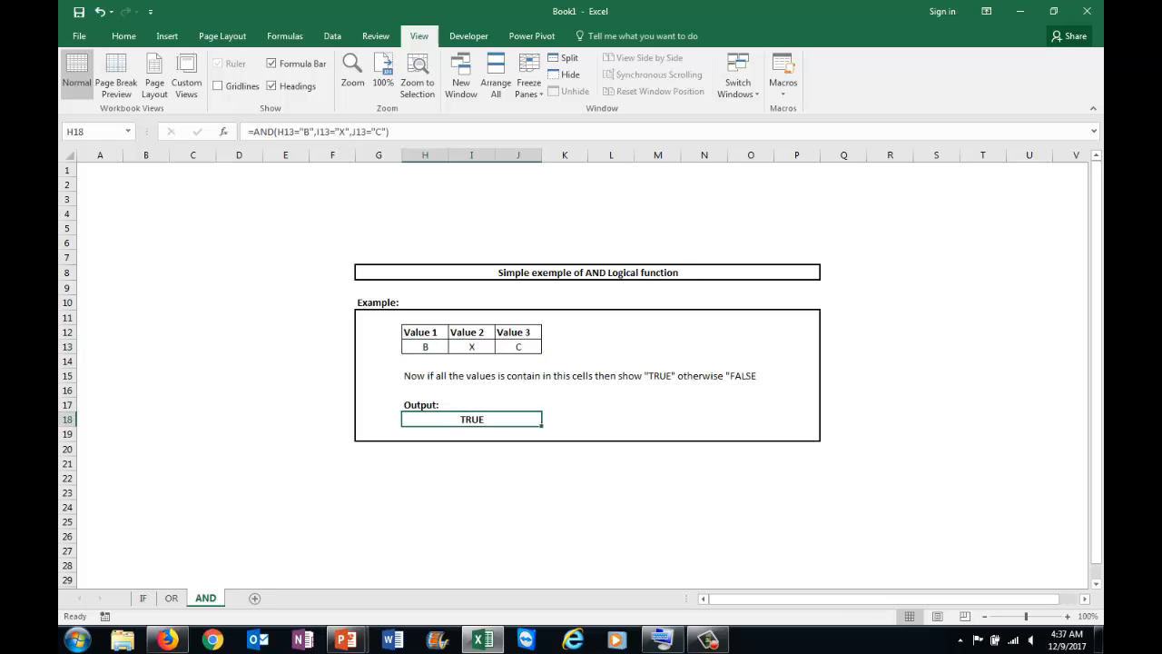